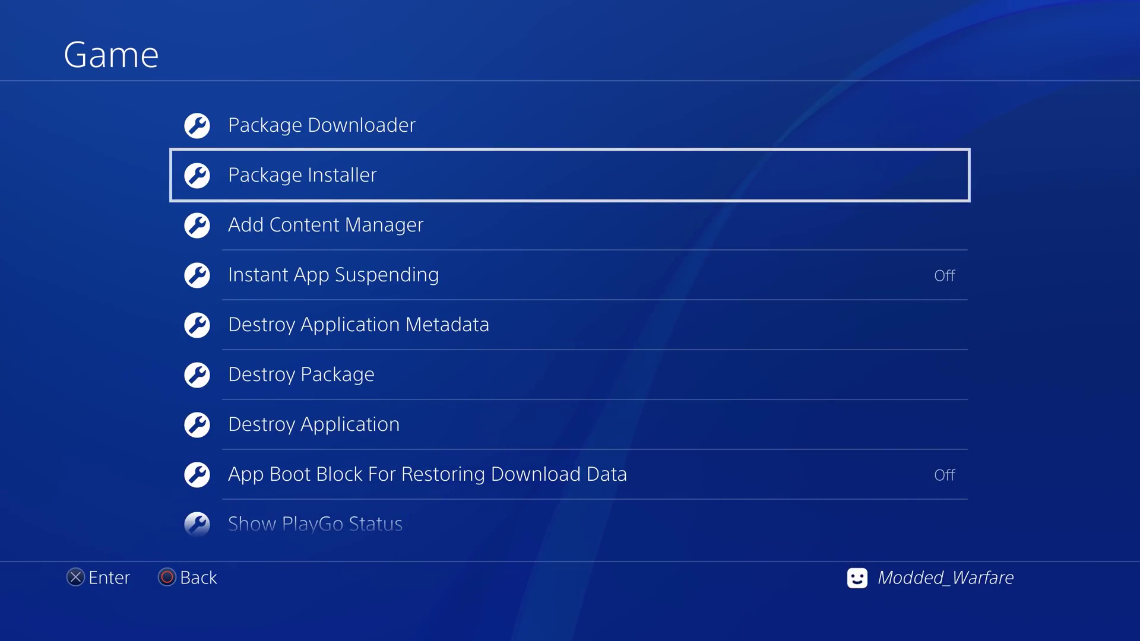
# Install every package in Debug Settings' Package Installer, then start Remote Package Installer from Homebrew
pyautogui.press('Return')
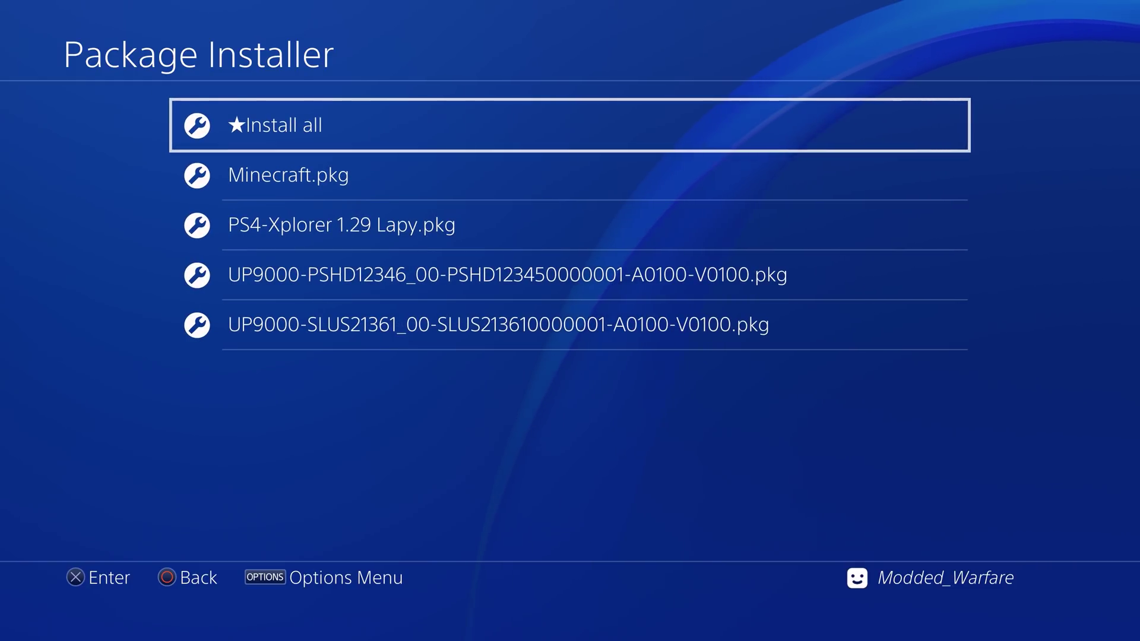
pyautogui.press('Return')
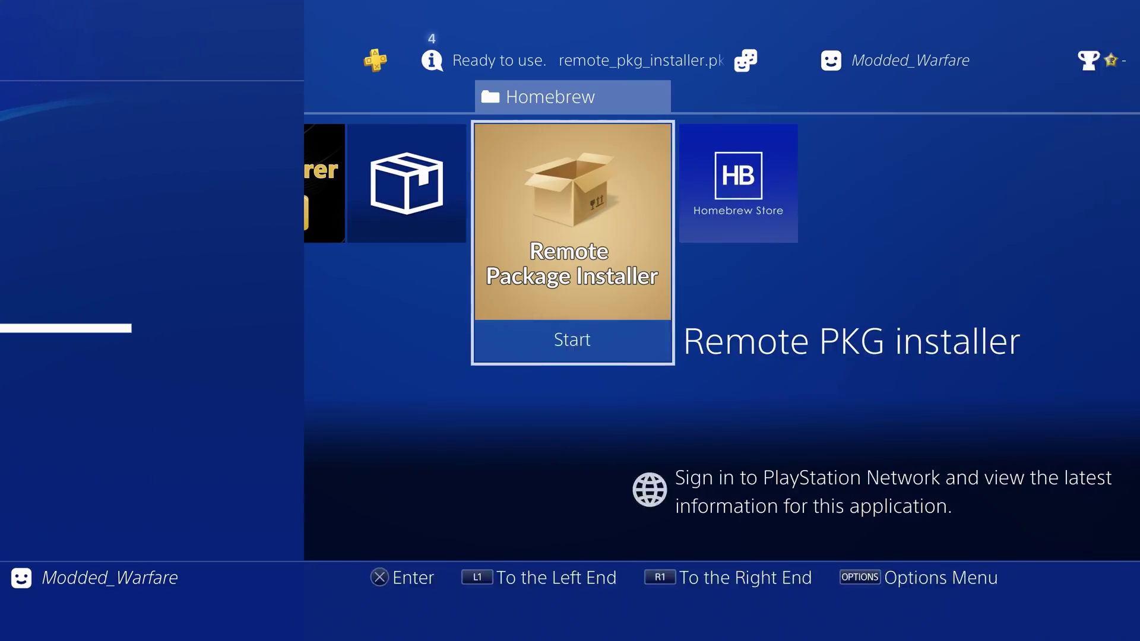
pyautogui.press('Return')
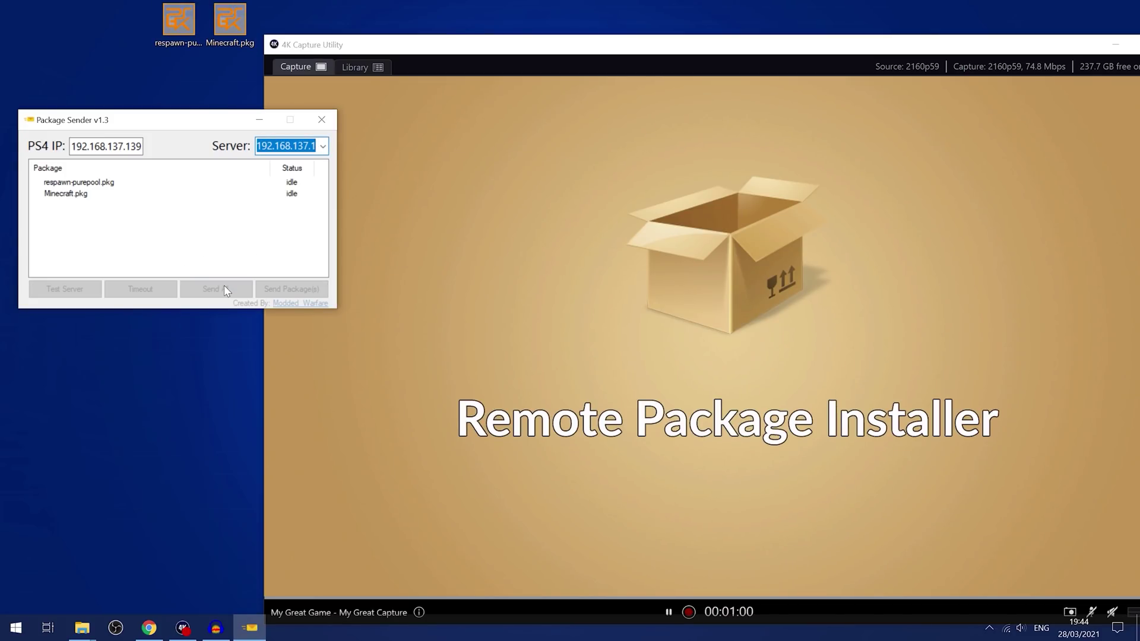
# Push the queued respawn-purepool.pkg and Minecraft.pkg to the PS4 from Package Sender
pyautogui.click(355, 259)
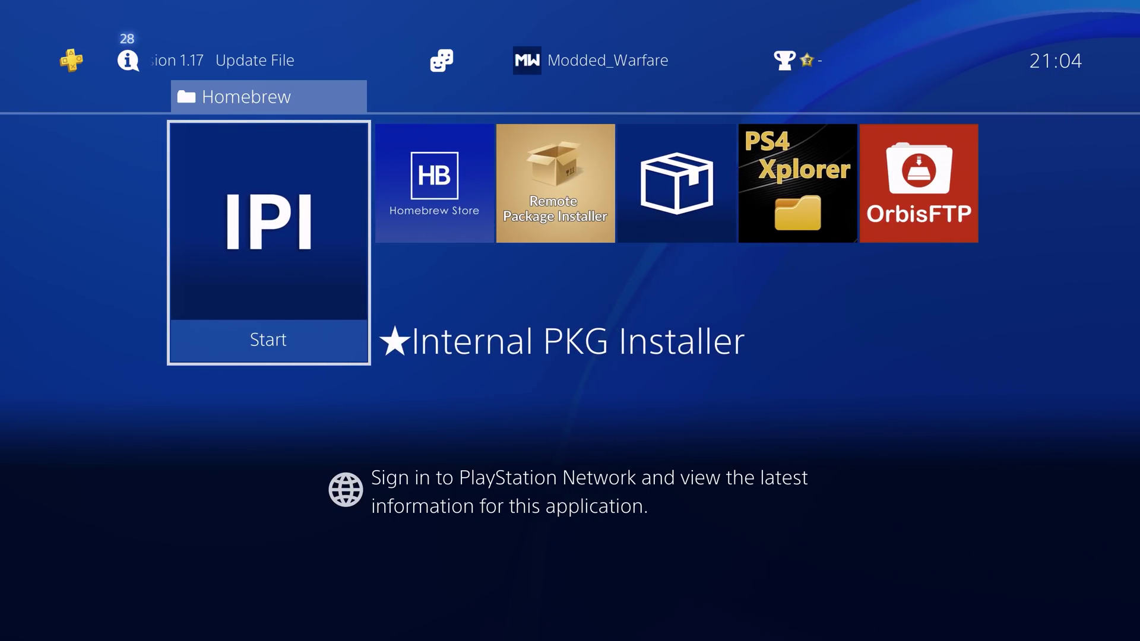
# Launch Internal PKG Installer from the IPI tile and back out to the home screen
pyautogui.press('Return')
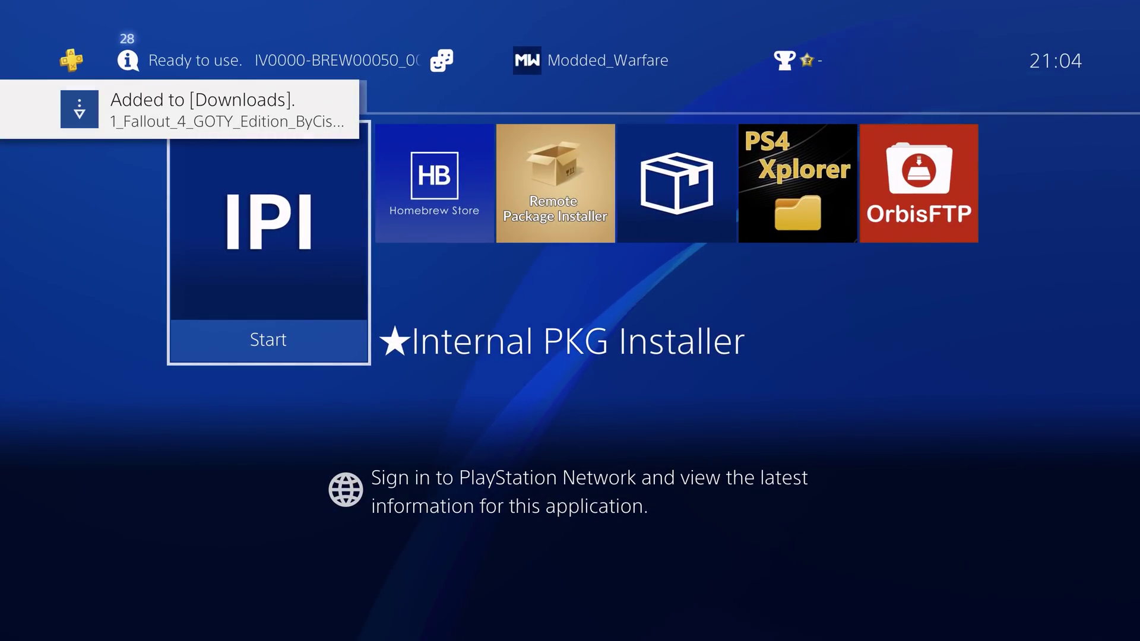
pyautogui.press('Escape')
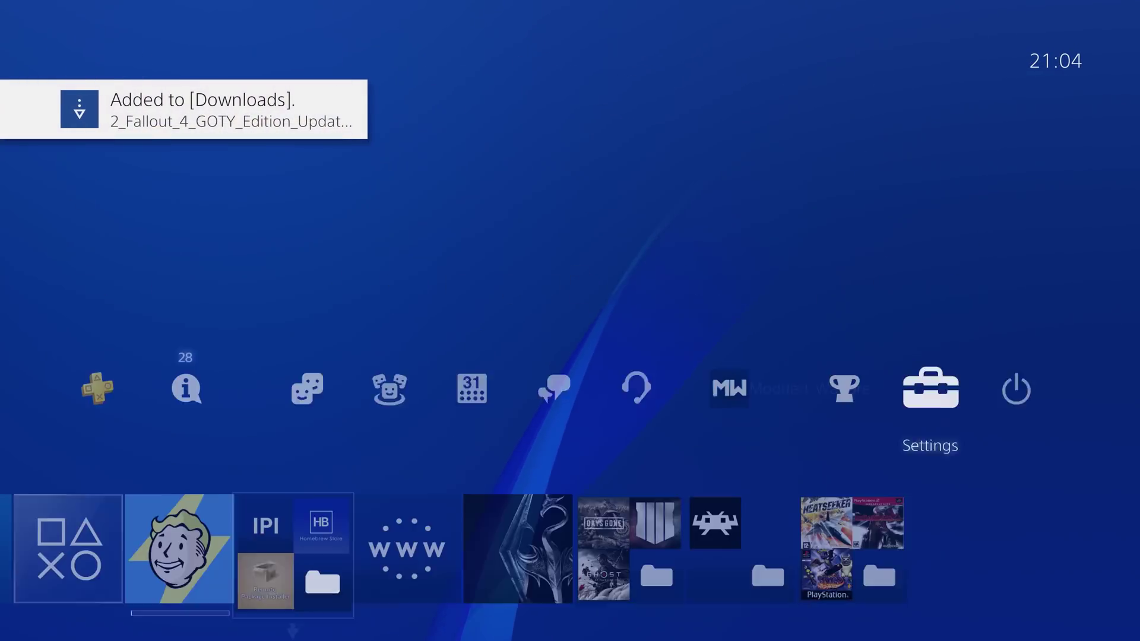
pyautogui.press('Down')
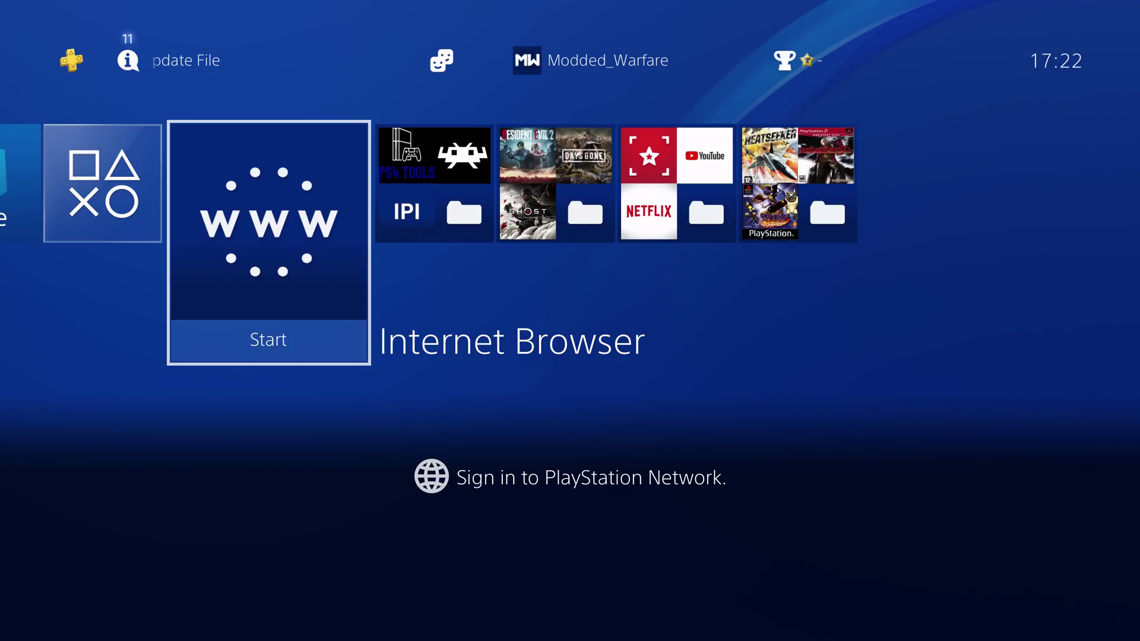
# Open the console Settings from the function area
pyautogui.press('Right')
pyautogui.press('Left')
pyautogui.press('Right')
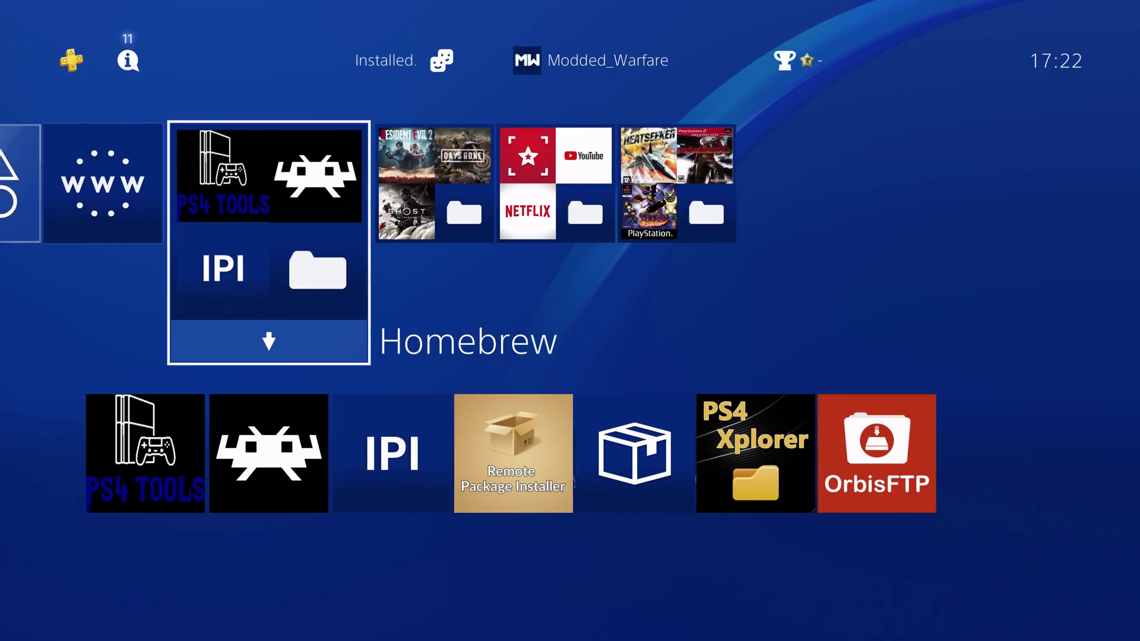
pyautogui.press('Left')
pyautogui.press('Right')
pyautogui.press('Up')
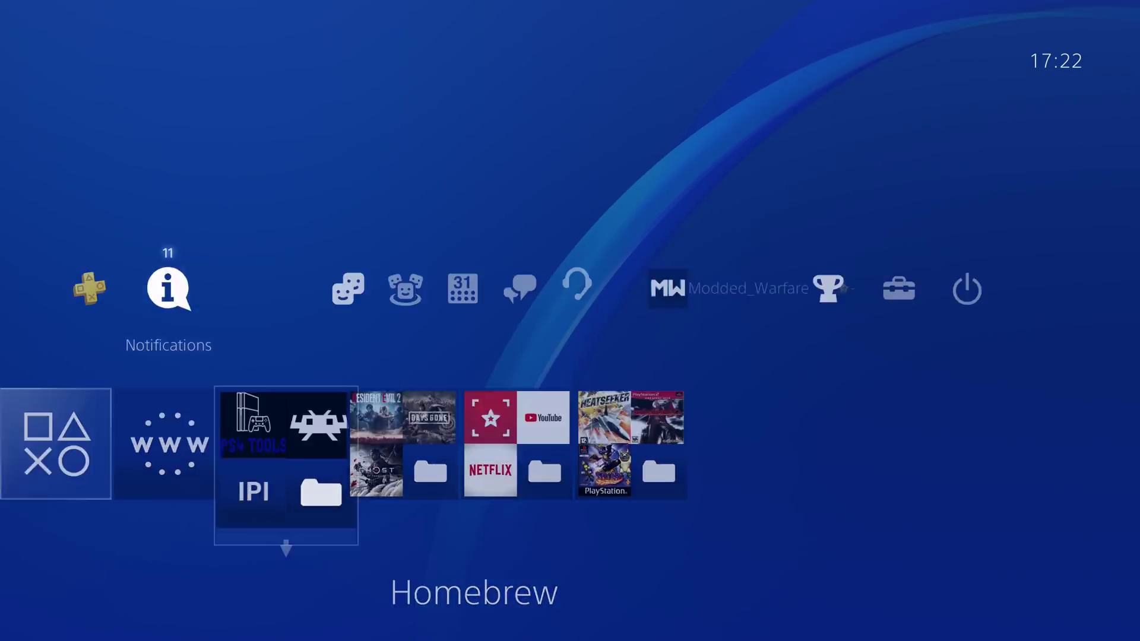
pyautogui.press('Right')
pyautogui.press('Right')
pyautogui.press('Right')
pyautogui.press('Right')
pyautogui.press('Right')
pyautogui.press('Right')
pyautogui.press('Right')
pyautogui.press('Right')
pyautogui.press('Right')
pyautogui.press('Left')
pyautogui.press('Return')
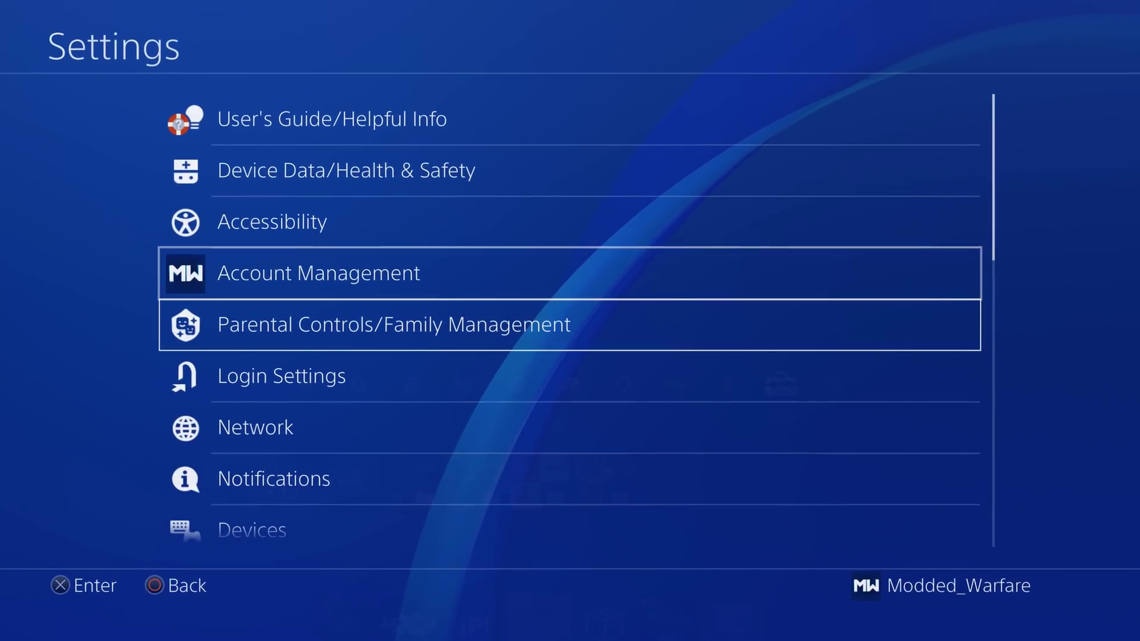
# Read the console IP address 192.168.137.186 in System > System Information
pyautogui.press('Down')
pyautogui.press('Down')
pyautogui.press('Down')
pyautogui.press('Down')
pyautogui.press('Down')
pyautogui.press('Down')
pyautogui.press('Down')
pyautogui.press('Down')
pyautogui.press('Down')
pyautogui.press('Down')
pyautogui.press('Down')
pyautogui.press('Down')
pyautogui.press('Down')
pyautogui.press('Down')
pyautogui.press('Down')
pyautogui.press('Down')
pyautogui.press('Down')
pyautogui.press('Down')
pyautogui.press('Up')
pyautogui.press('Up')
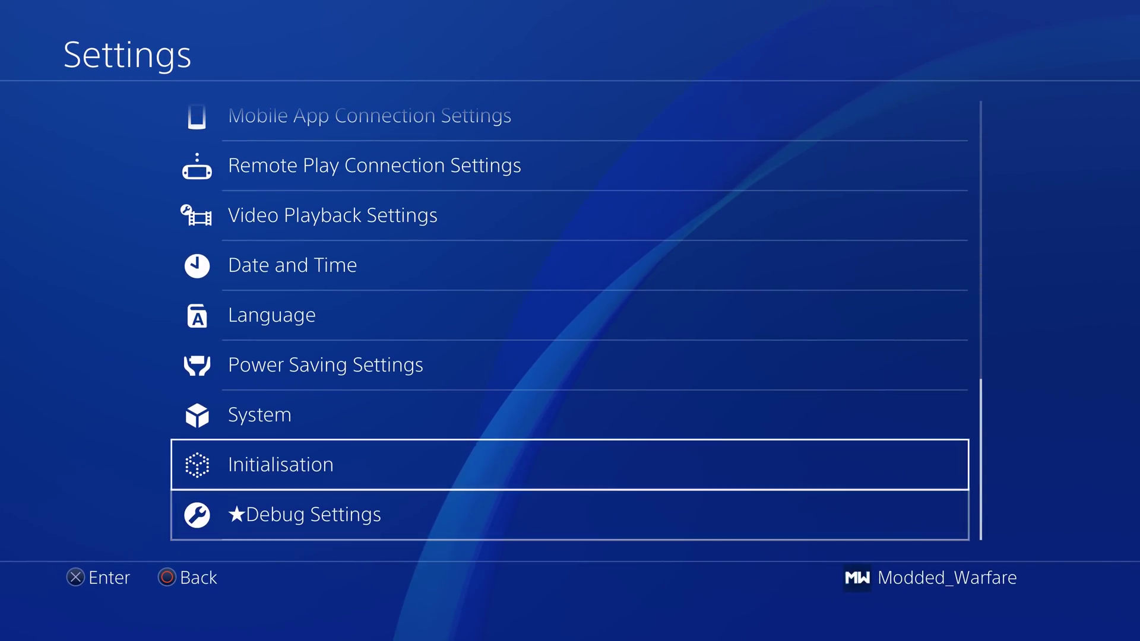
pyautogui.press('Return')
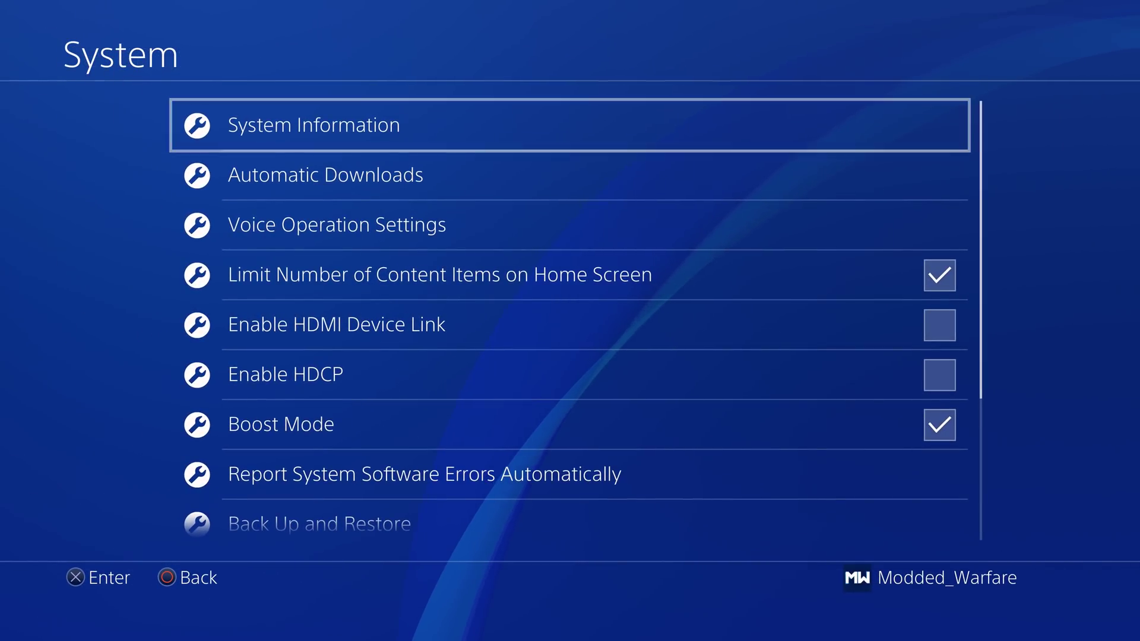
pyautogui.press('Return')
pyautogui.press('Down')
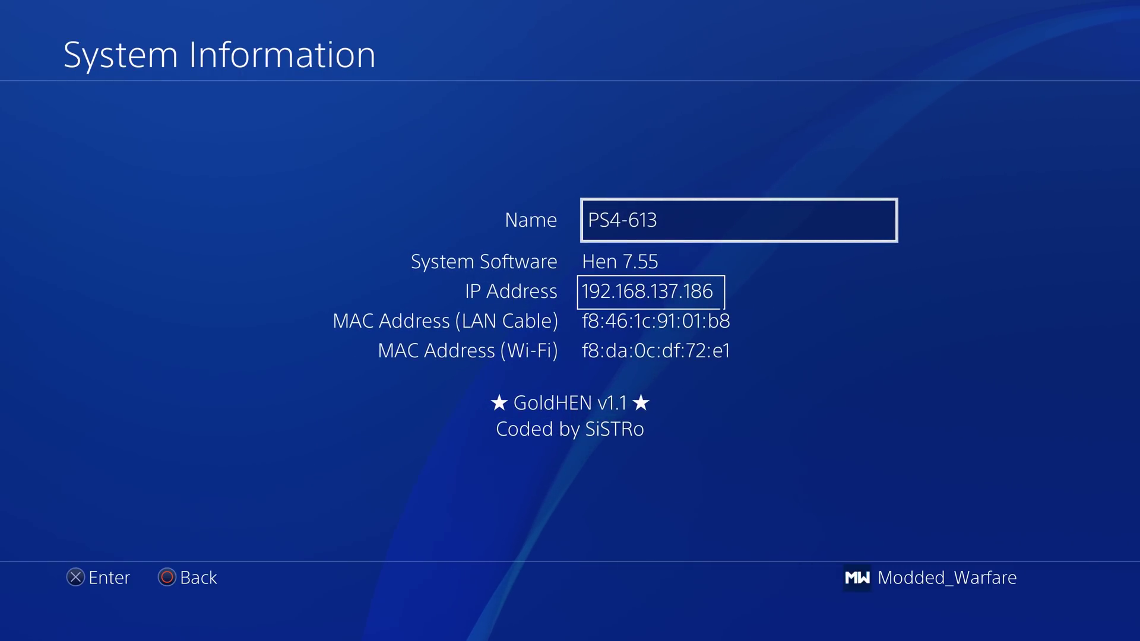
# Start the Internet Browser and load the frequently used exploit host page
pyautogui.press('Escape')
pyautogui.press('Escape')
pyautogui.press('Escape')
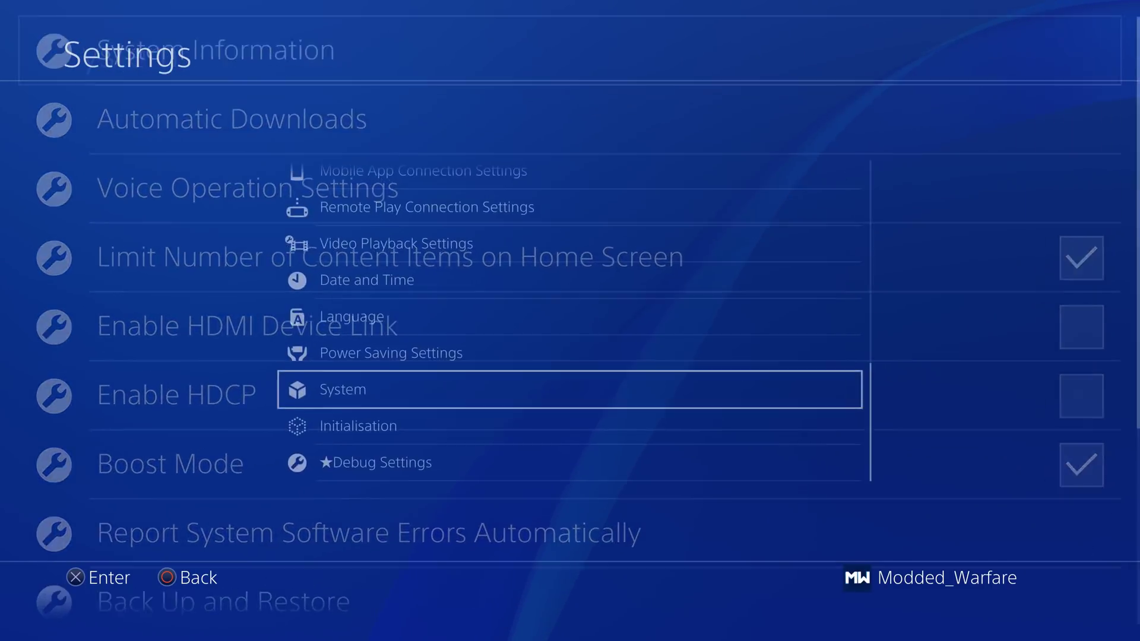
pyautogui.press('Down')
pyautogui.press('Left')
pyautogui.press('Return')
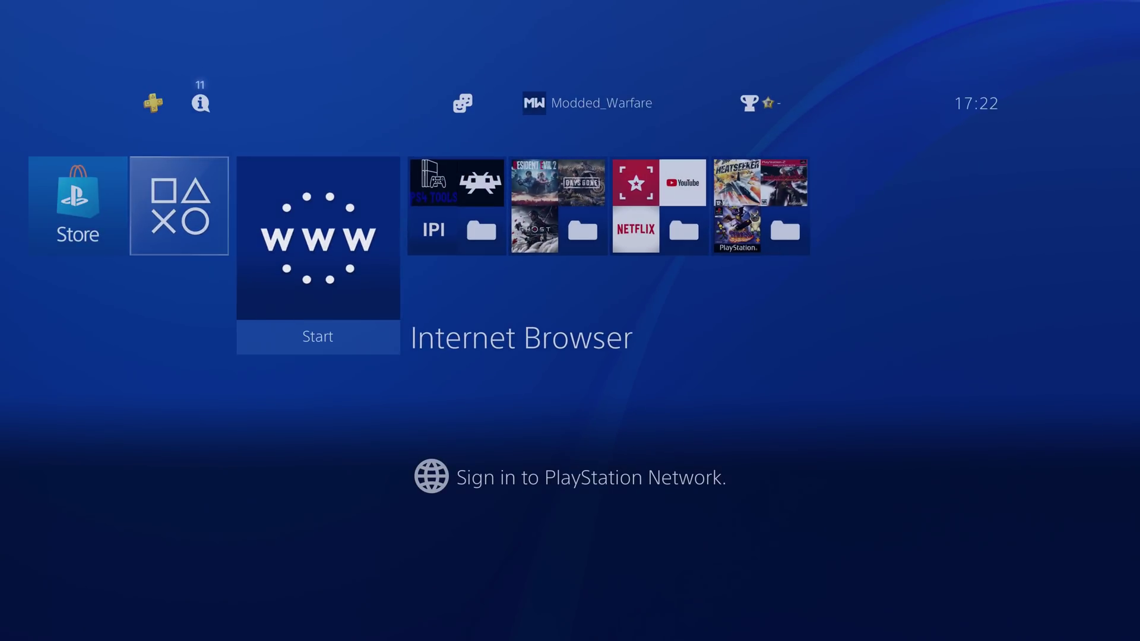
pyautogui.press('Return')
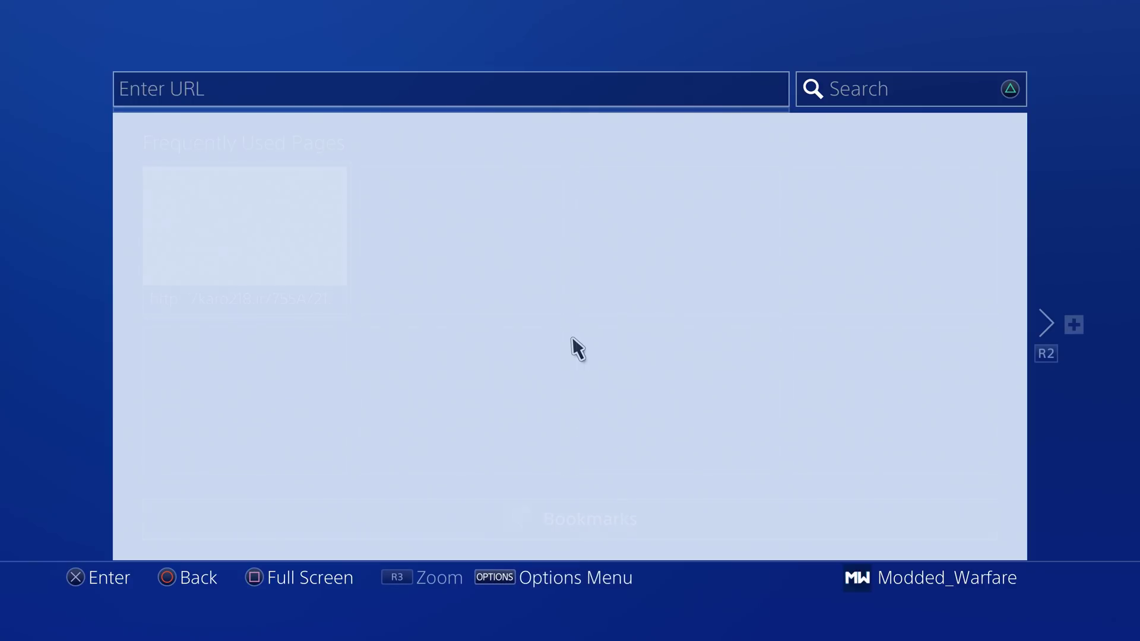
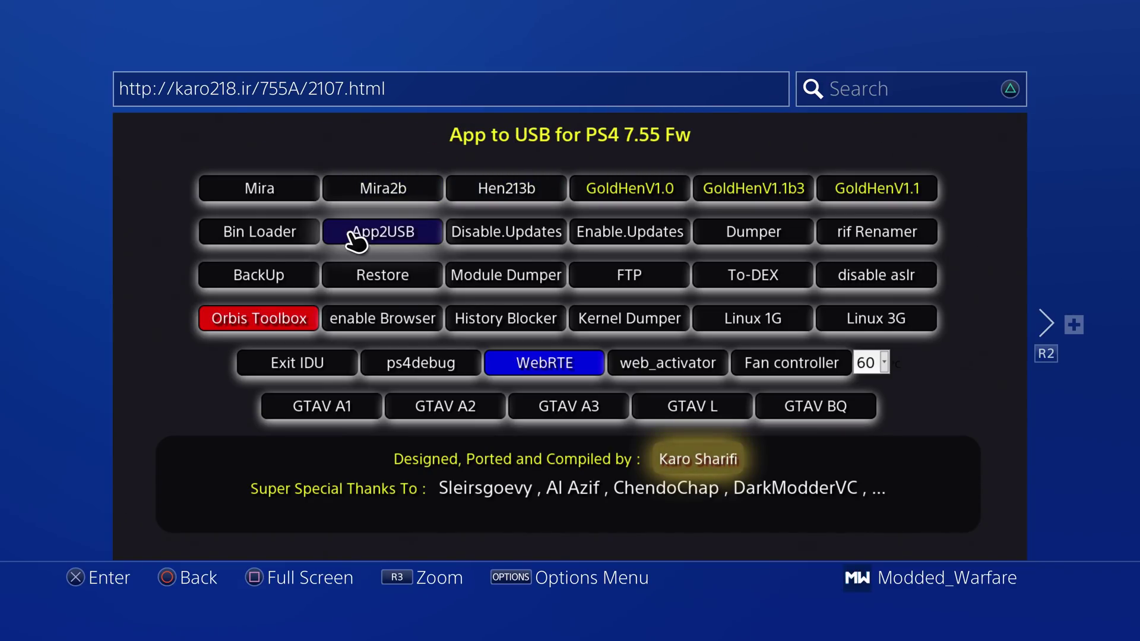
# Activate Karo Host's Bin Loader so the PS4 waits for a payload on port 9021
pyautogui.click(267, 240)
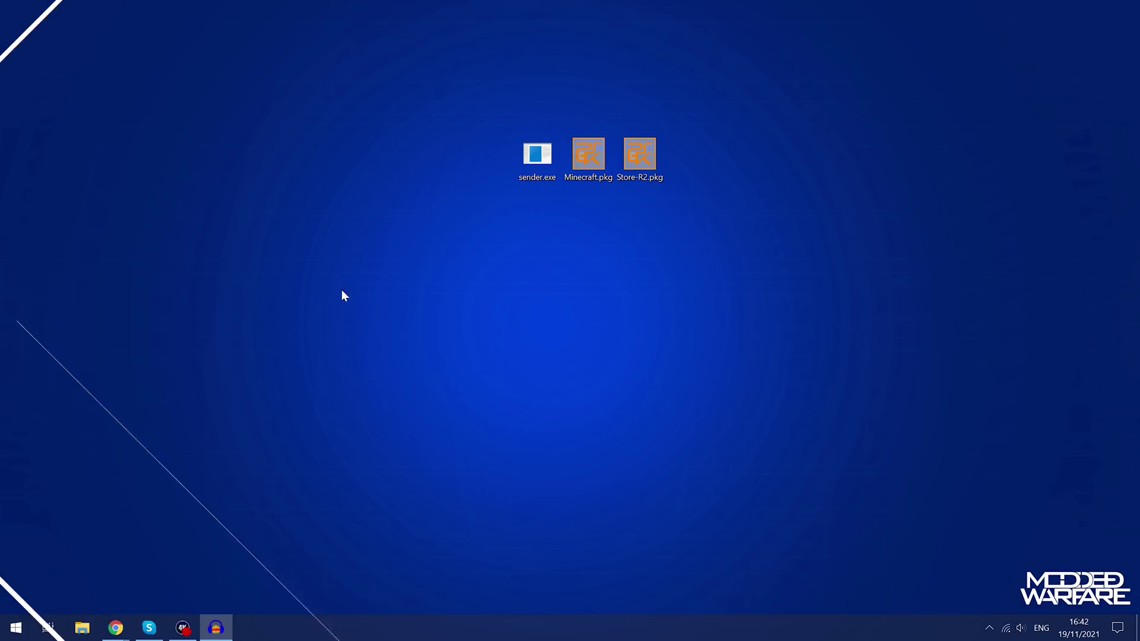
# Drop Minecraft.pkg onto sender.exe and allow the unsigned program to run
pyautogui.click(535, 155)
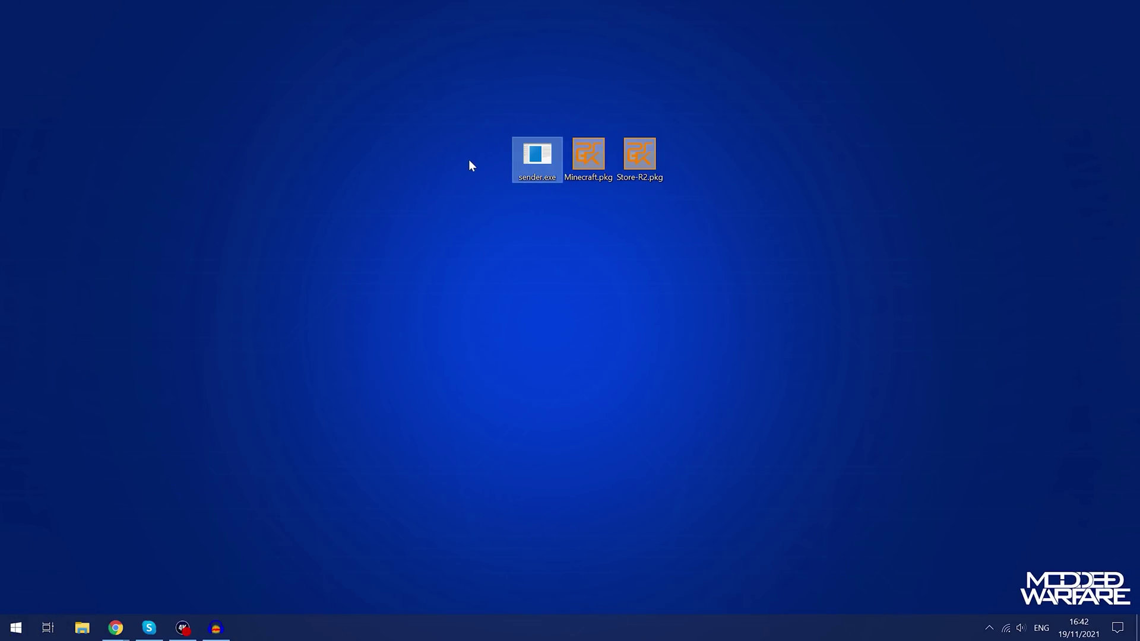
pyautogui.click(698, 239)
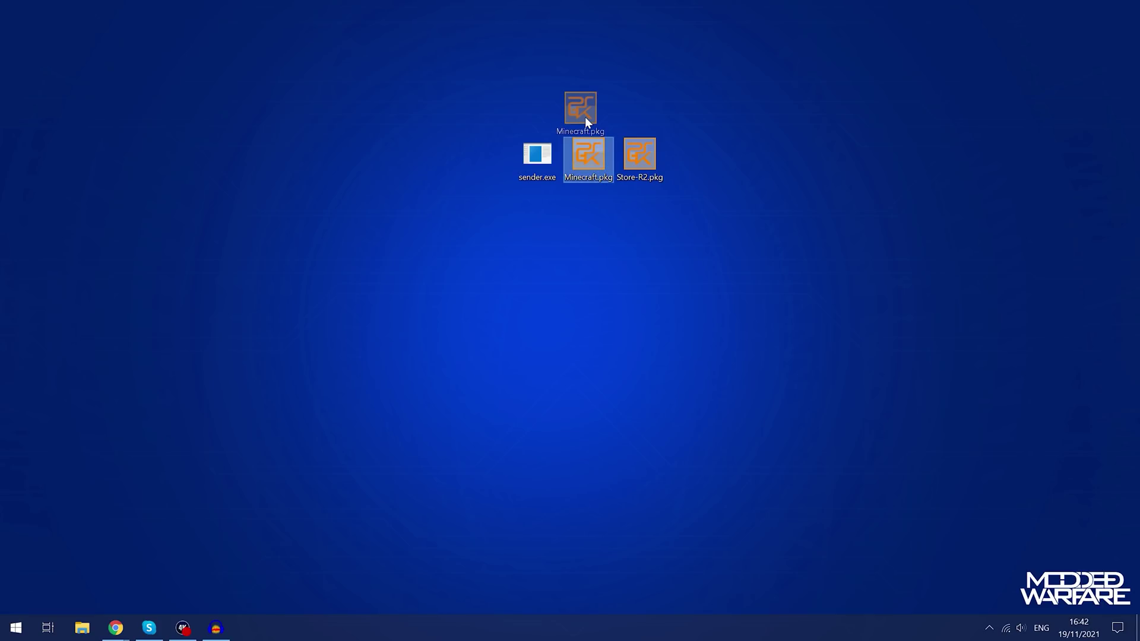
pyautogui.moveTo(586, 119); pyautogui.dragTo(538, 155)
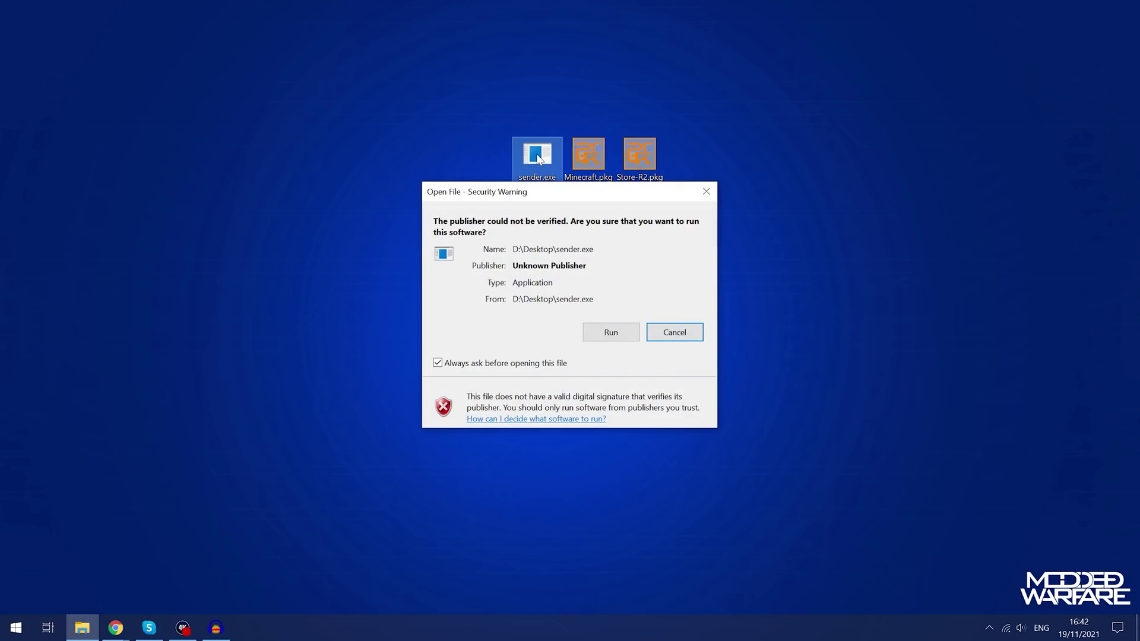
pyautogui.click(593, 330)
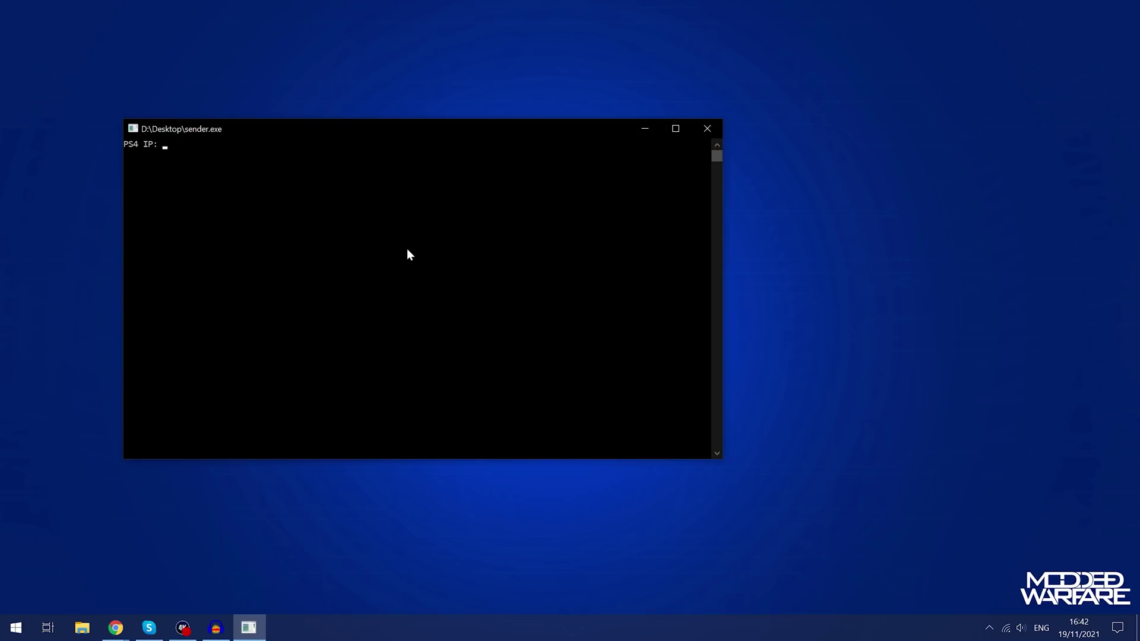
# Send the package to PS4 address 192.168.137.186 and move the sender console aside
pyautogui.write('192.168.137.186')
pyautogui.press('Return')
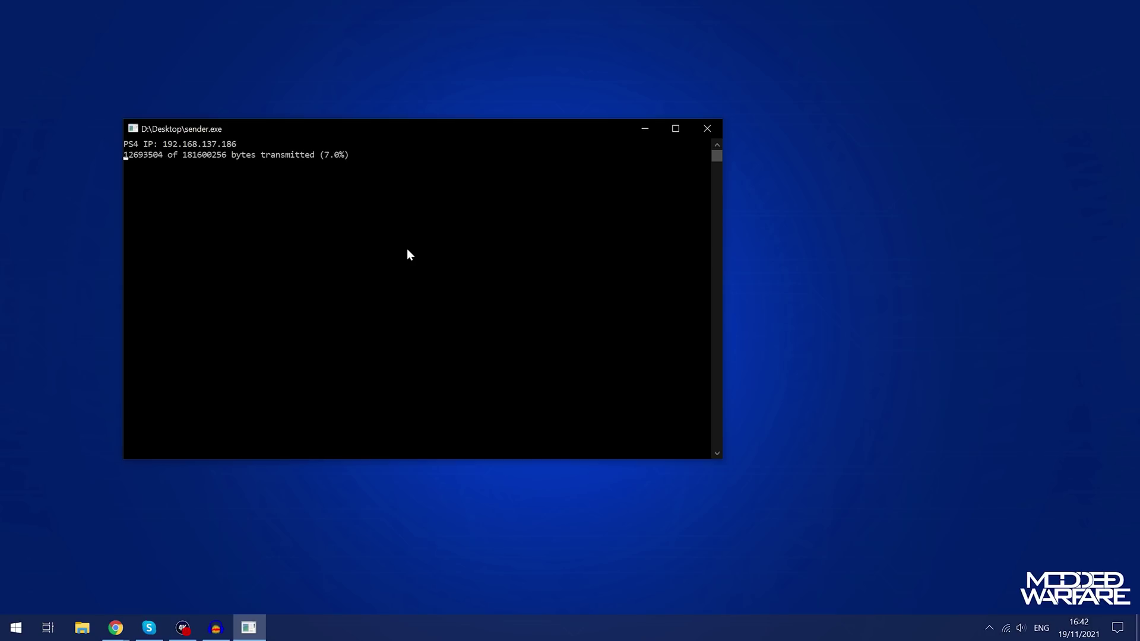
pyautogui.click(188, 632)
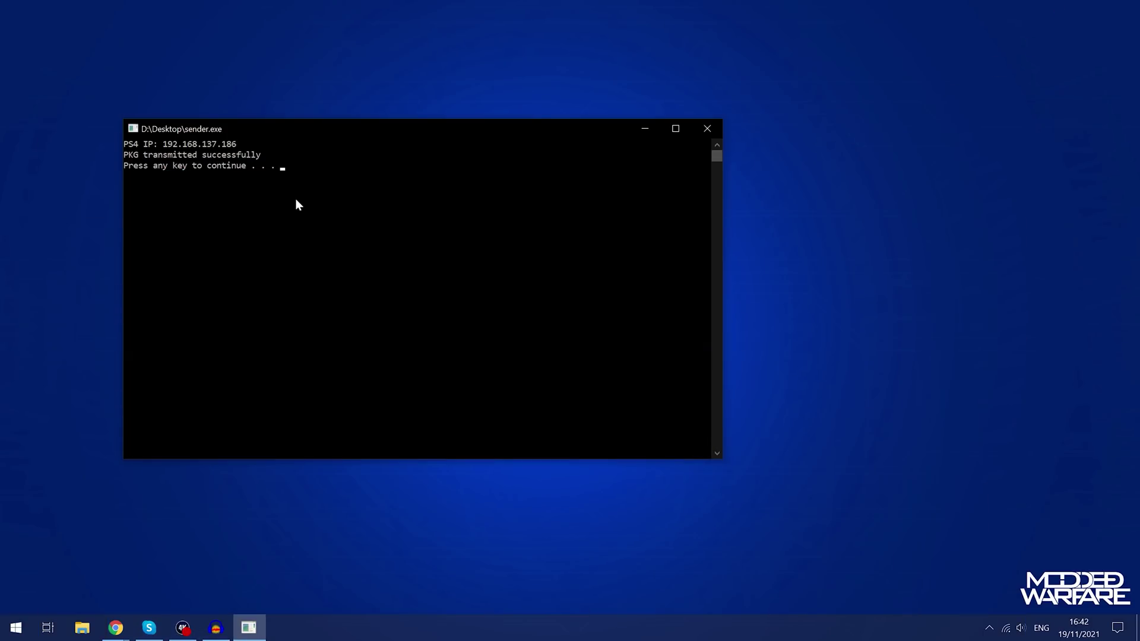
pyautogui.moveTo(335, 136); pyautogui.dragTo(345, 136)
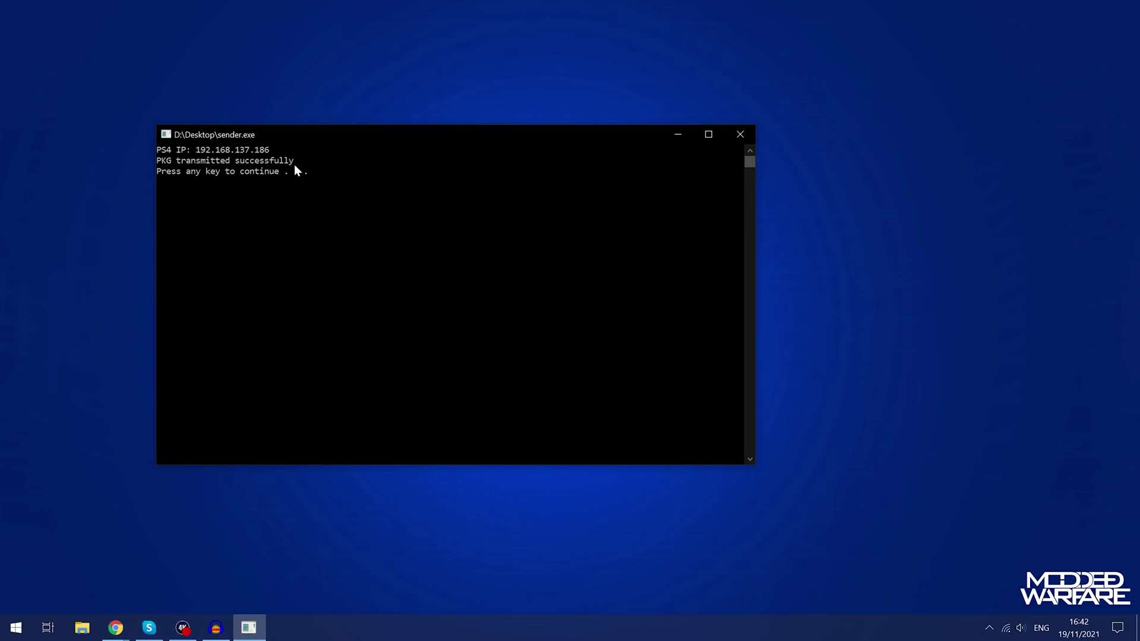
pyautogui.moveTo(373, 136); pyautogui.dragTo(440, 142)
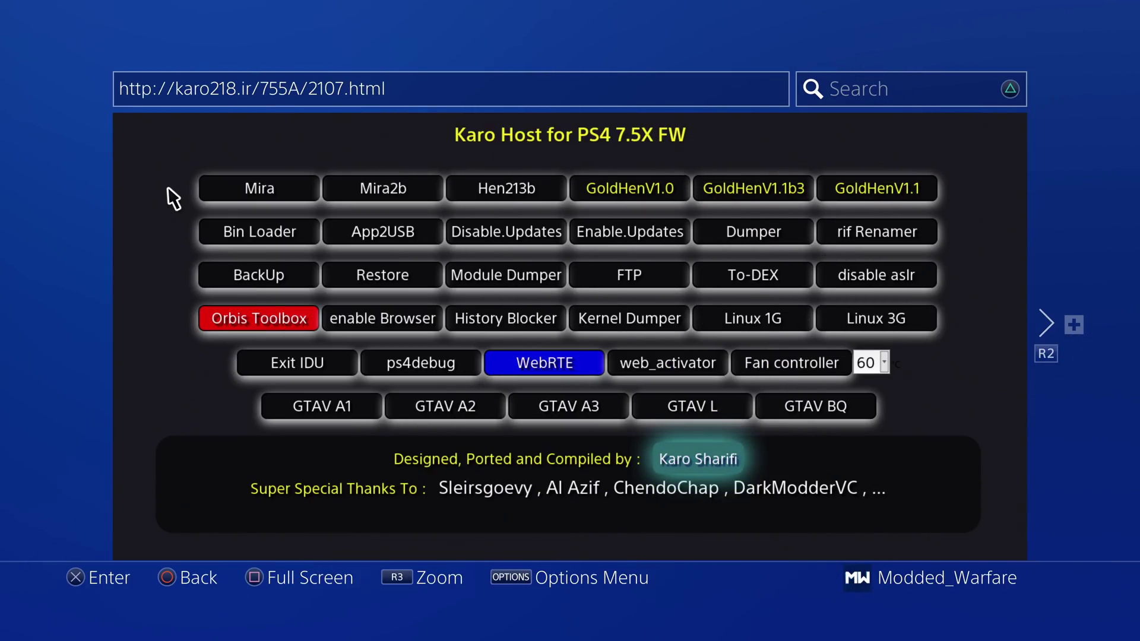
# Launch Minecraft from its home tile, then close the running application
pyautogui.press('super')
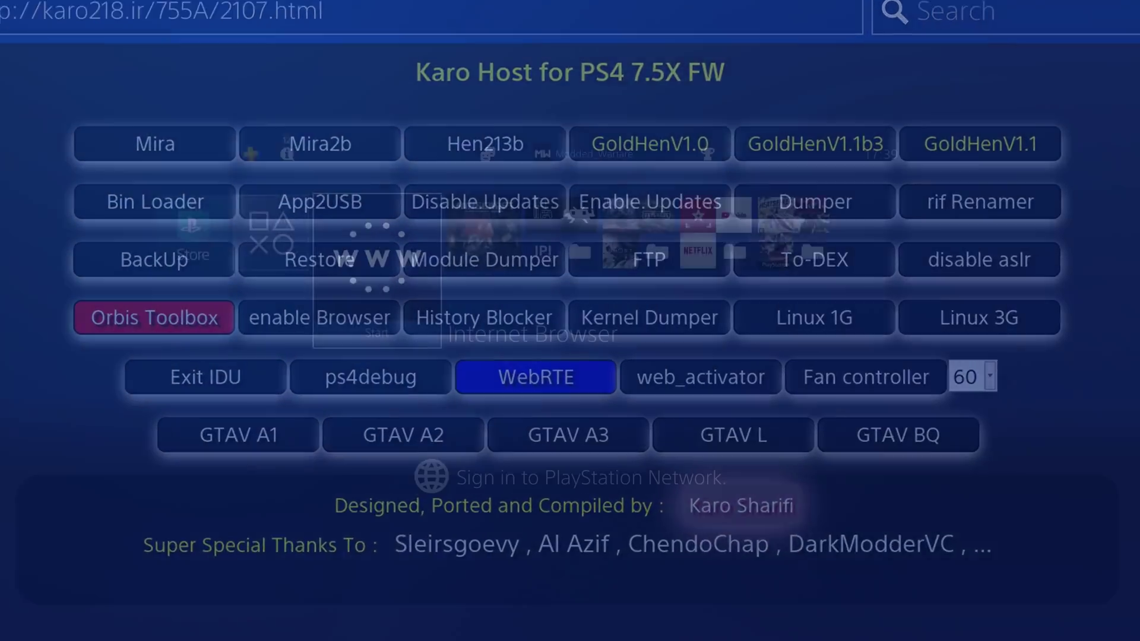
pyautogui.press('Right')
pyautogui.press('Return')
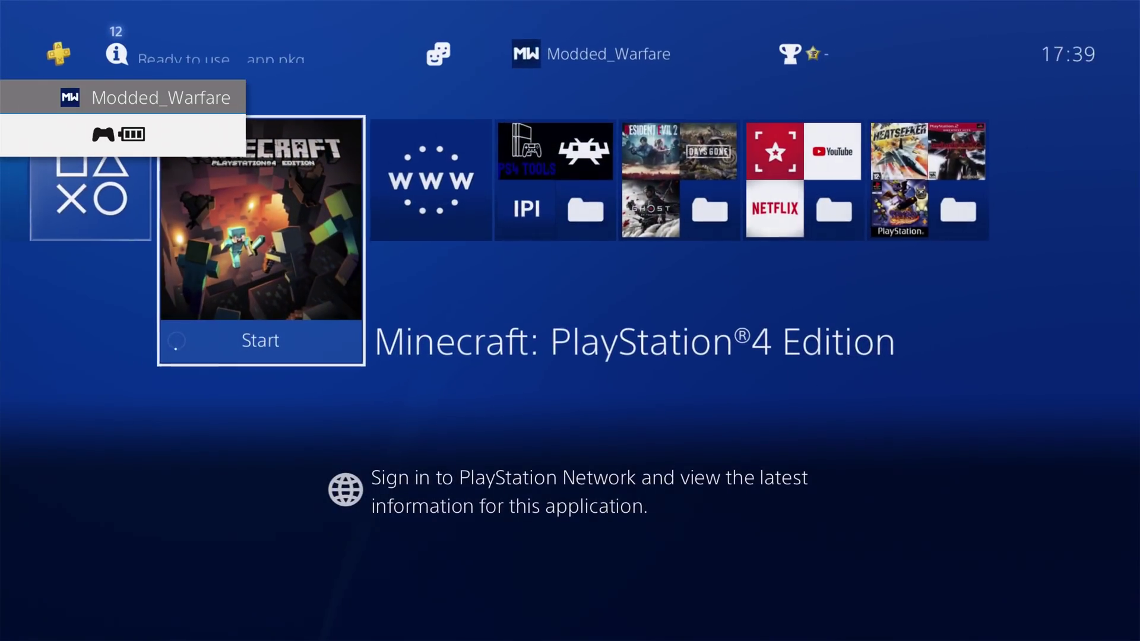
pyautogui.press('Menu')
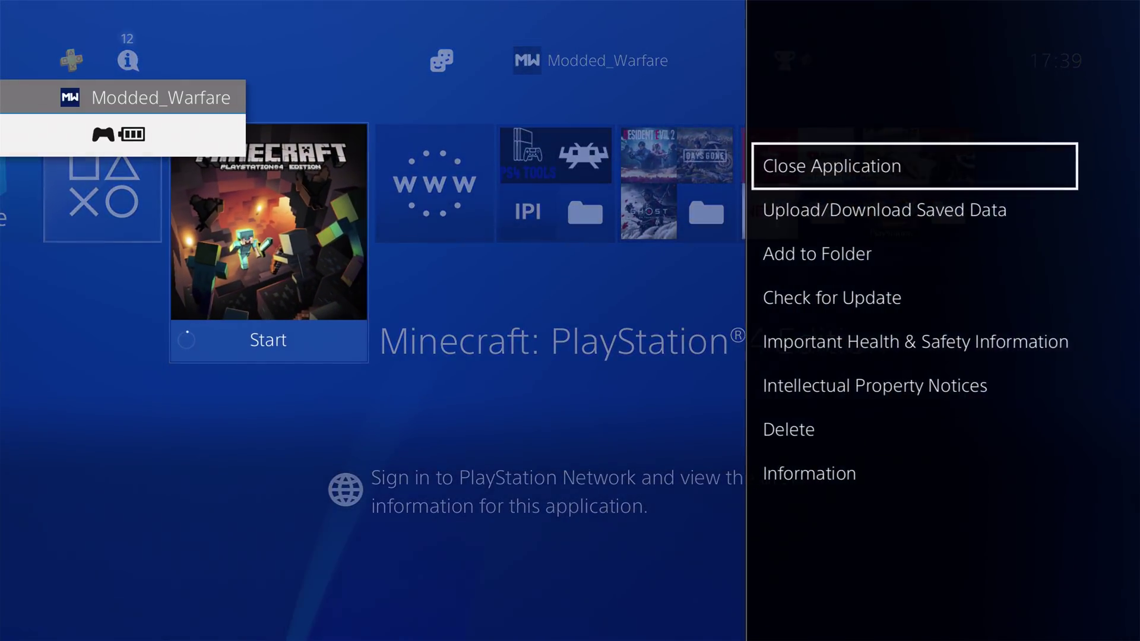
pyautogui.press('Return')
# Delete Minecraft from the console and look over the Homebrew folder contents
pyautogui.press('Return')
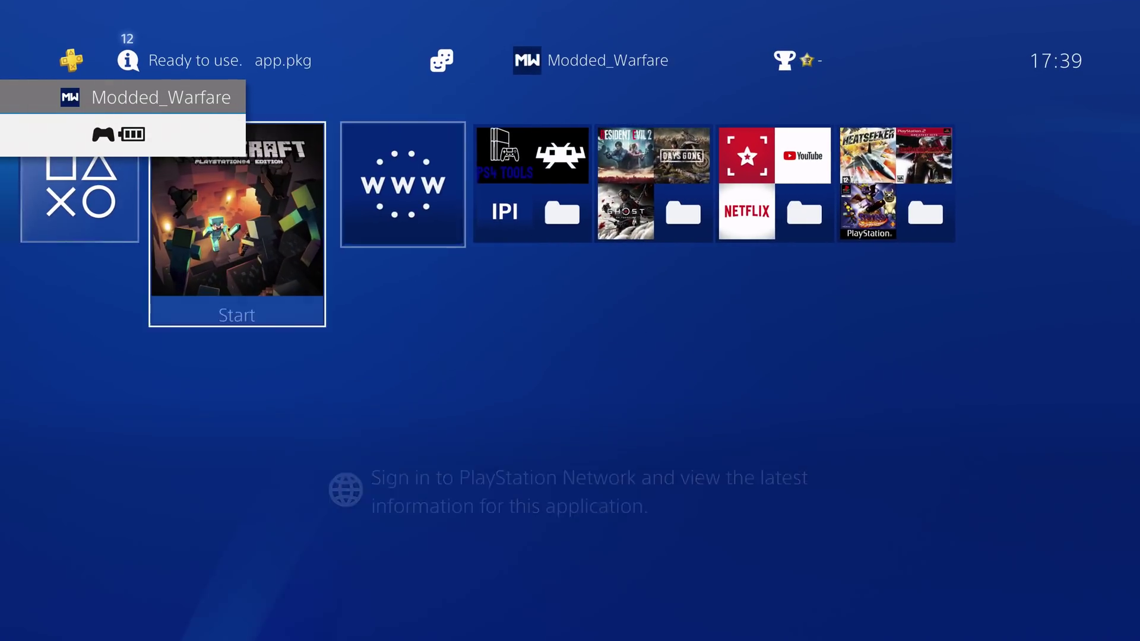
pyautogui.press('Menu')
pyautogui.press('Down')
pyautogui.press('Down')
pyautogui.press('Down')
pyautogui.press('Down')
pyautogui.press('Down')
pyautogui.press('Return')
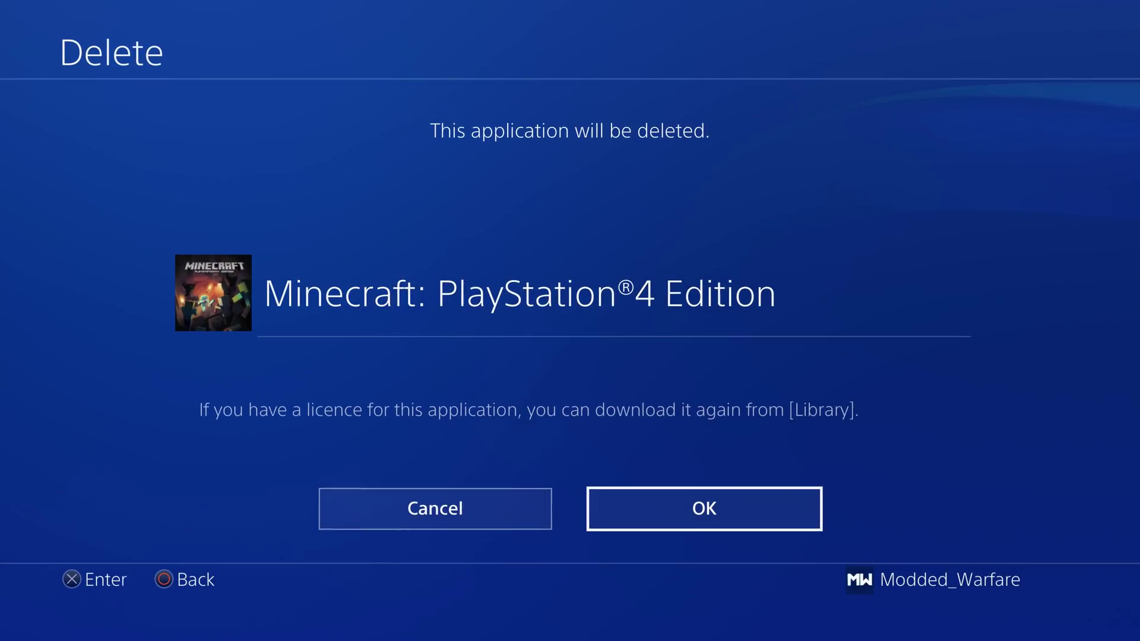
pyautogui.press('Return')
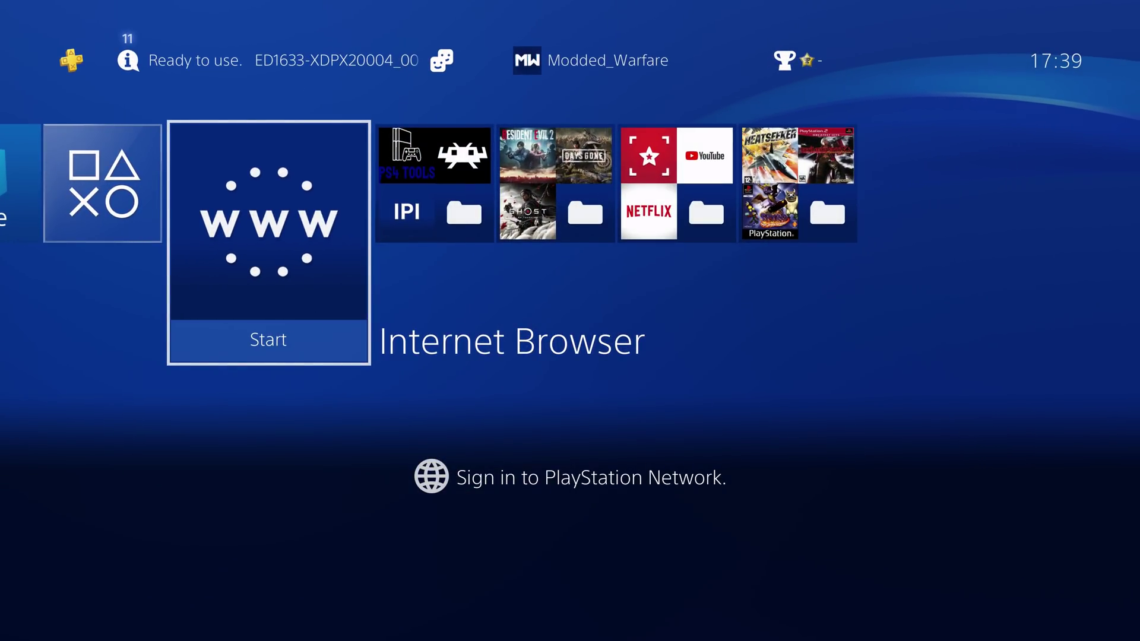
pyautogui.press('Right')
pyautogui.press('Left')
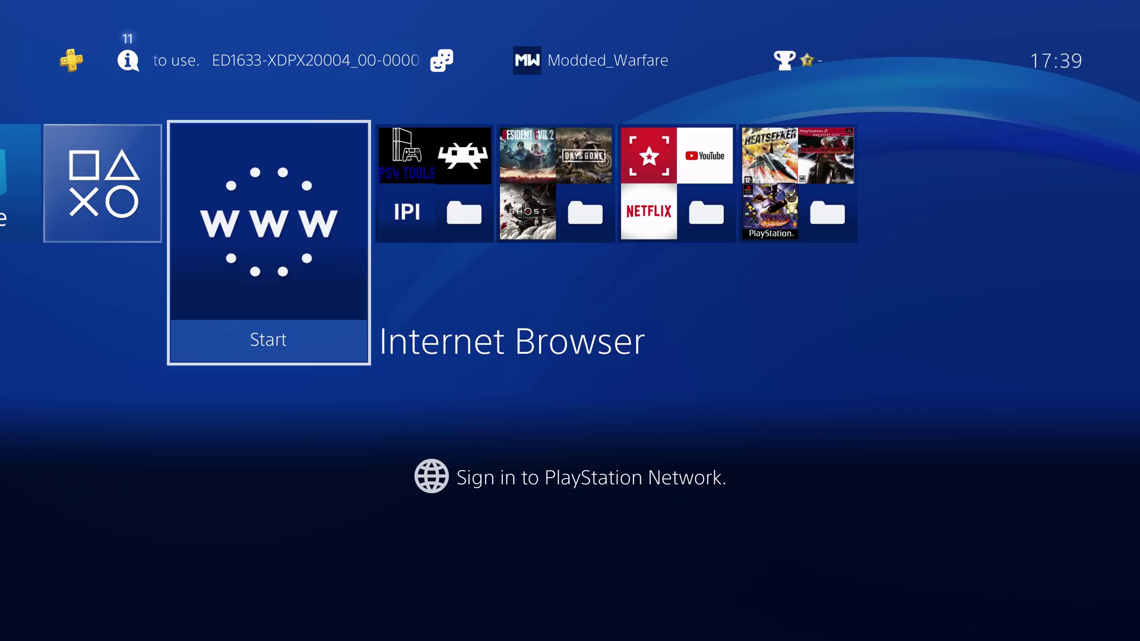
pyautogui.press('Right')
pyautogui.press('Left')
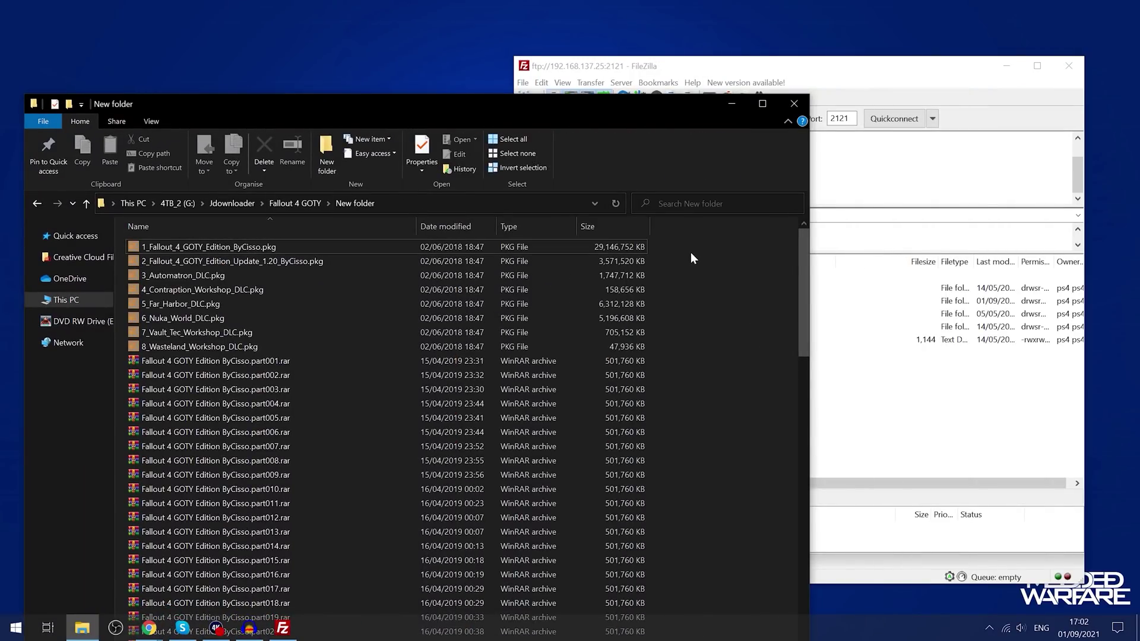
# Drag both Fallout 4 GOTY pkg files into FileZilla's /data folder and enlarge the transfer queue
pyautogui.moveTo(670, 244); pyautogui.dragTo(598, 258)
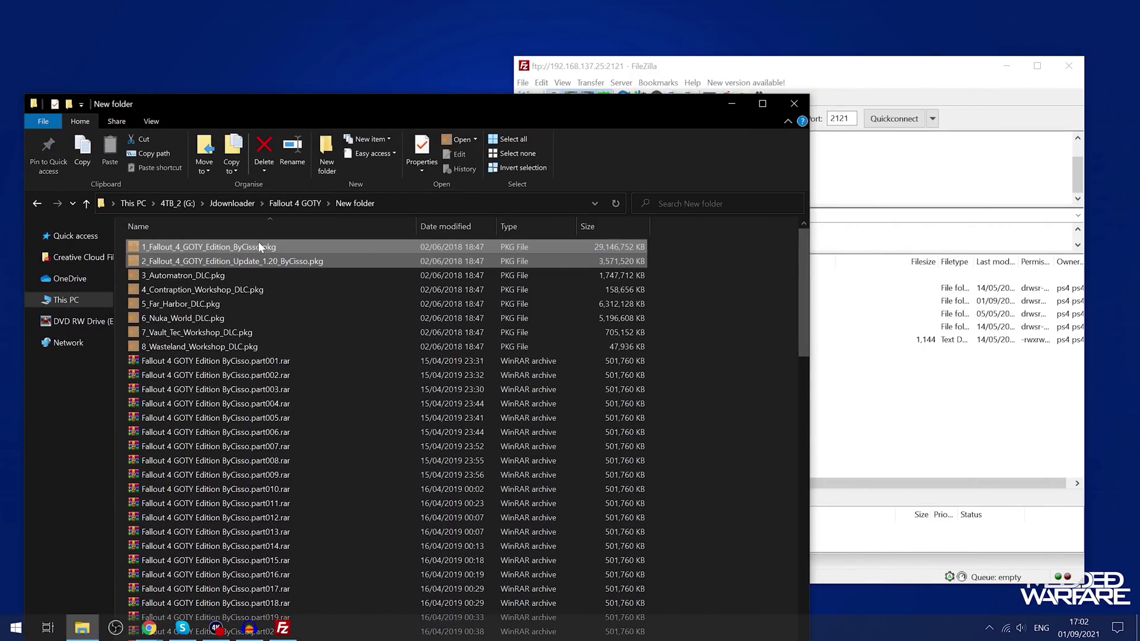
pyautogui.moveTo(564, 104); pyautogui.dragTo(583, 322)
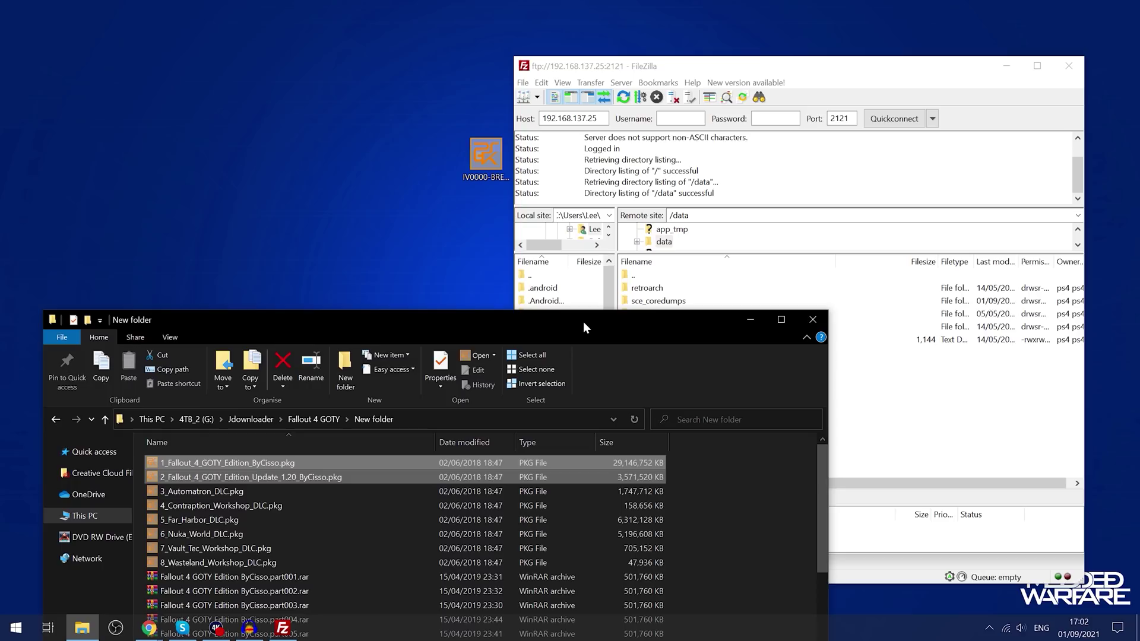
pyautogui.moveTo(321, 469); pyautogui.dragTo(947, 416)
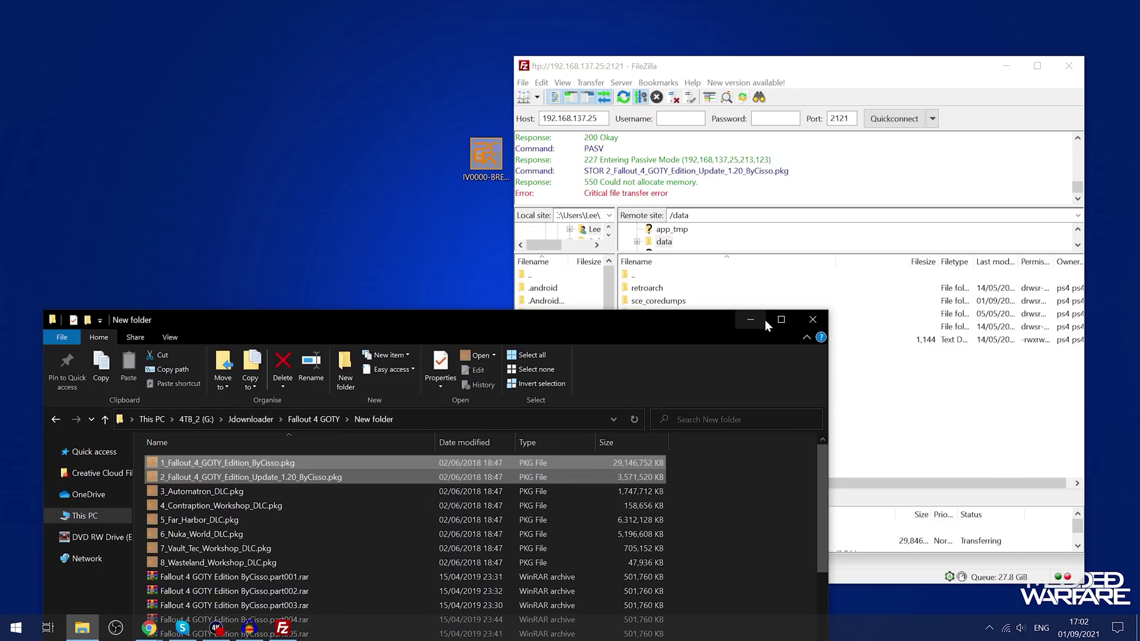
pyautogui.click(776, 74)
pyautogui.moveTo(776, 74); pyautogui.dragTo(730, 42)
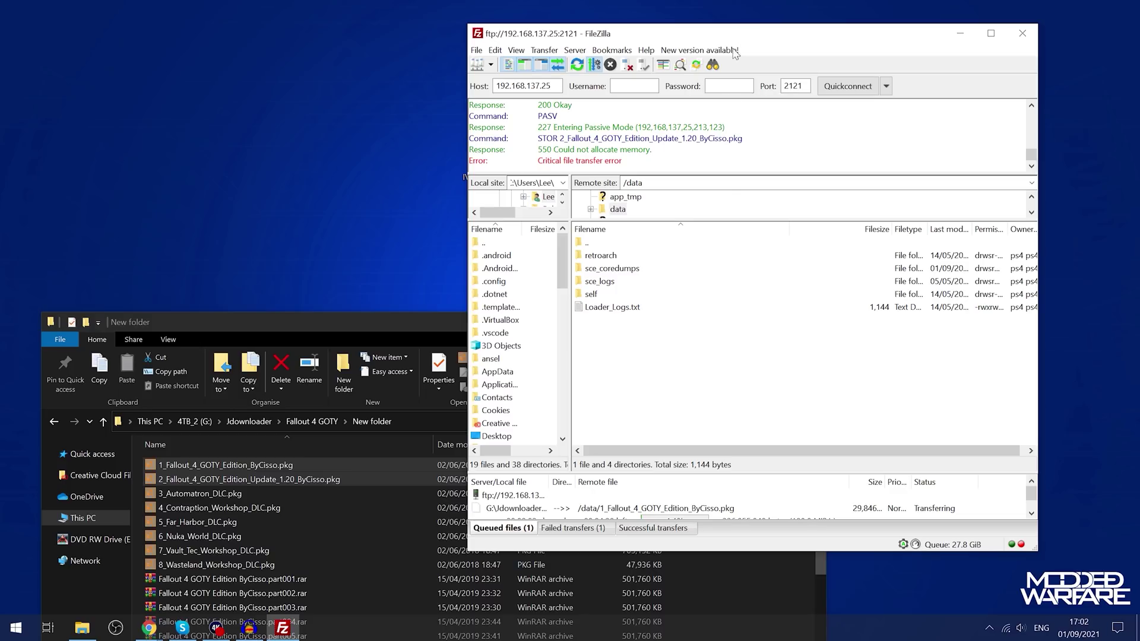
pyautogui.moveTo(671, 473); pyautogui.dragTo(665, 396)
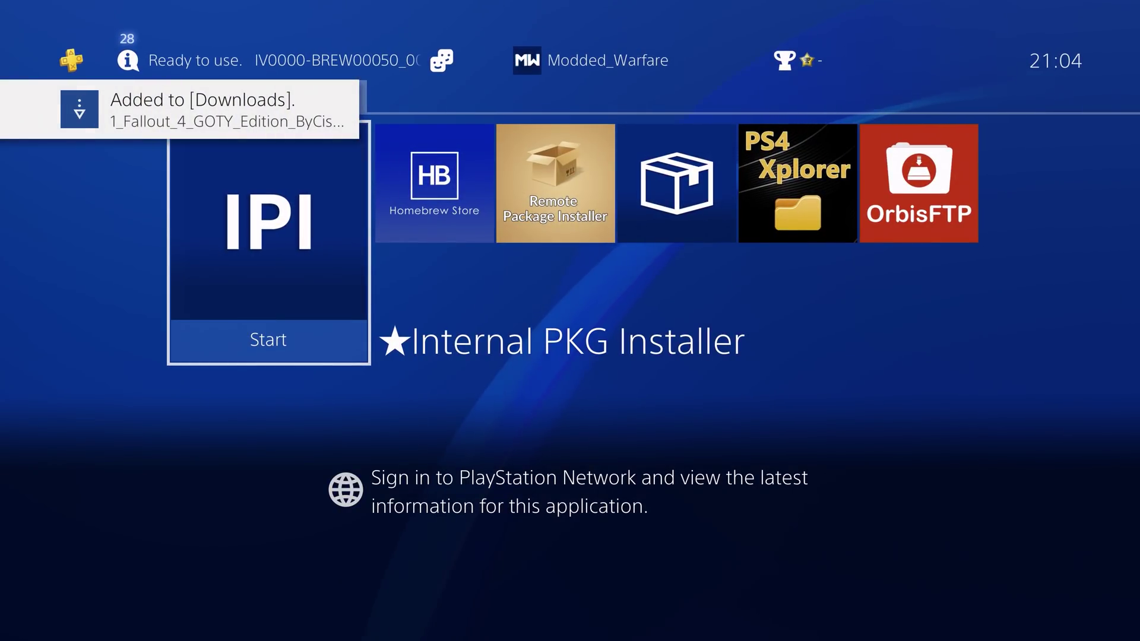
# Back out of the Homebrew folder to the home row and highlight the installing Fallout 4 tile
pyautogui.press('Escape')
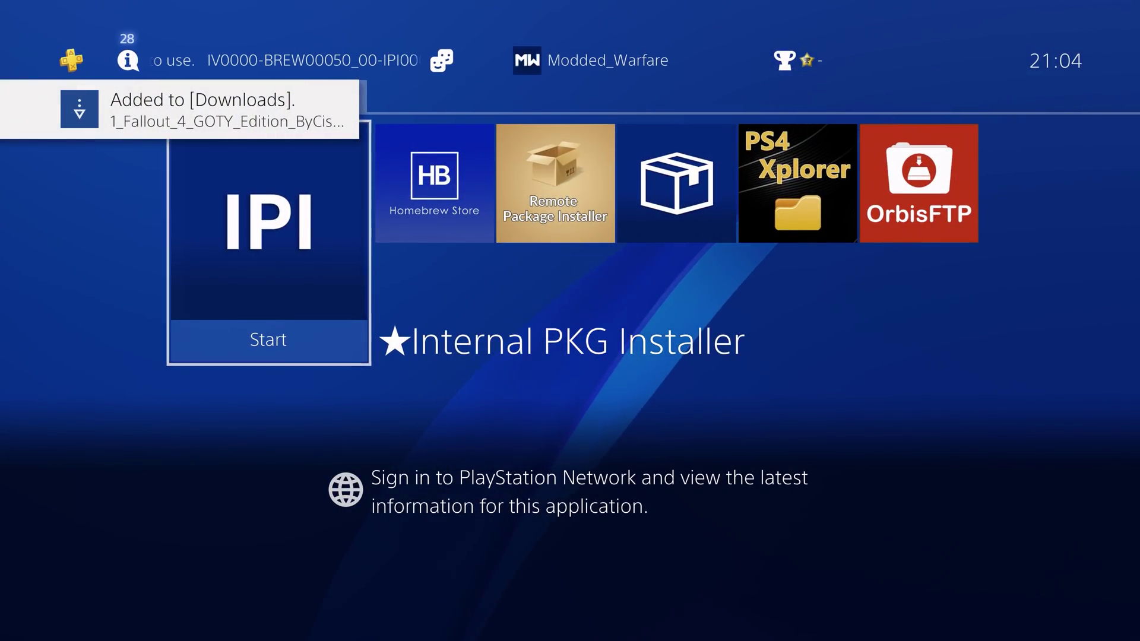
pyautogui.press('Escape')
pyautogui.press('Left')
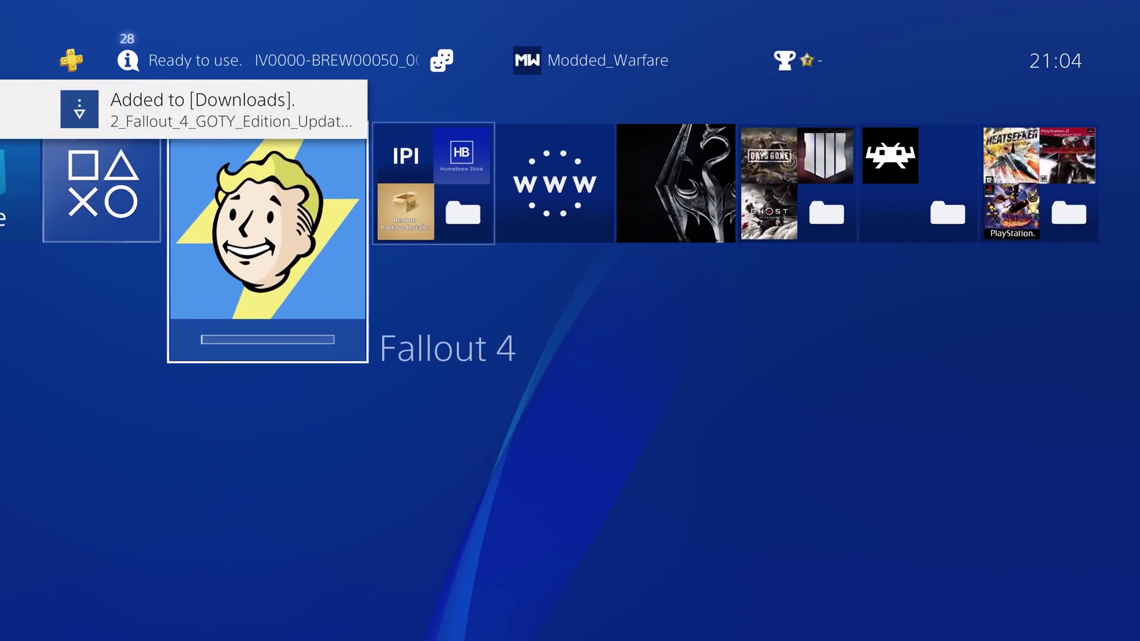